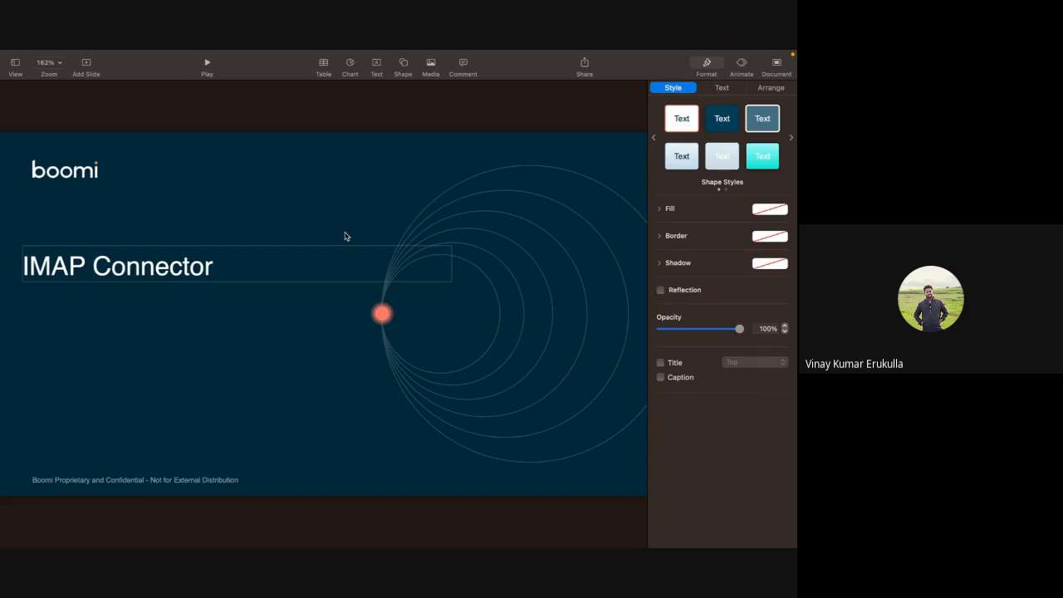
Switch to the Boomi browser window and review the Message shape and the map shape of the Email/mail_ test process.
{"action": "key", "text": "ctrl+Left"}
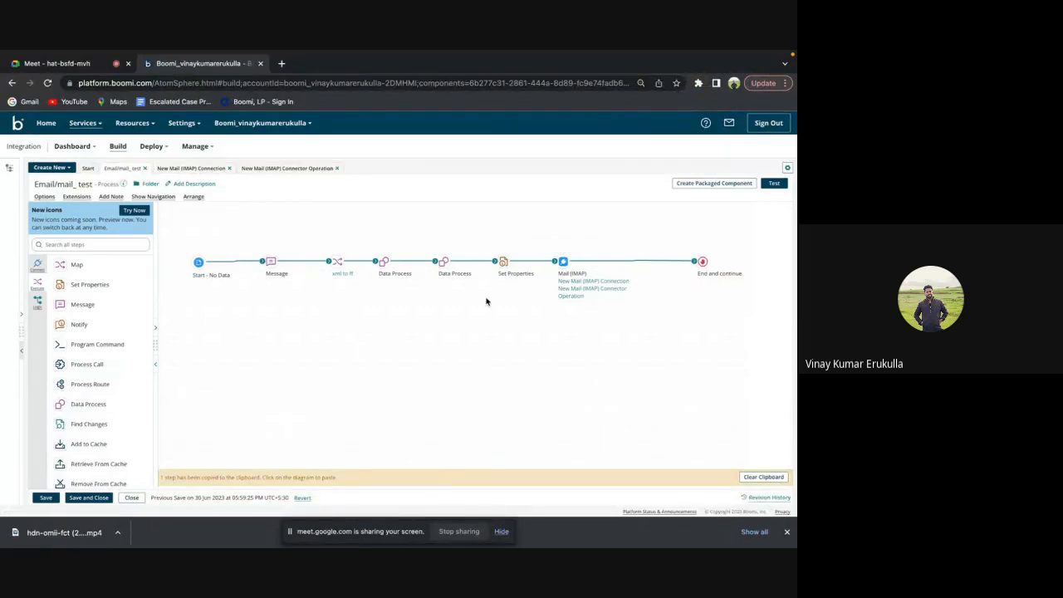
{"action": "left_click", "coordinate": [270, 264]}
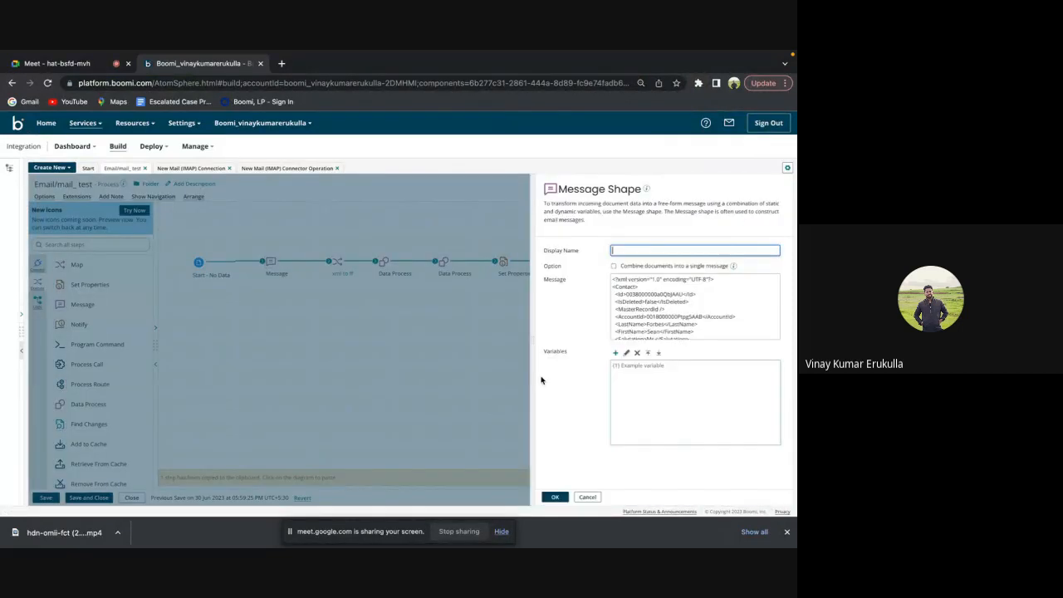
{"action": "left_click", "coordinate": [587, 497]}
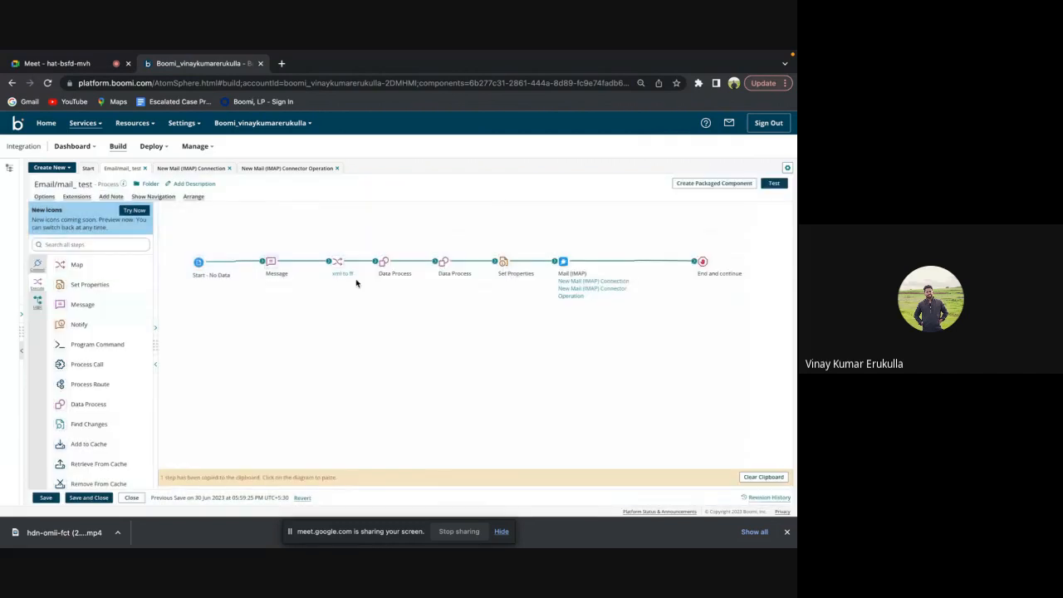
{"action": "left_click", "coordinate": [339, 264]}
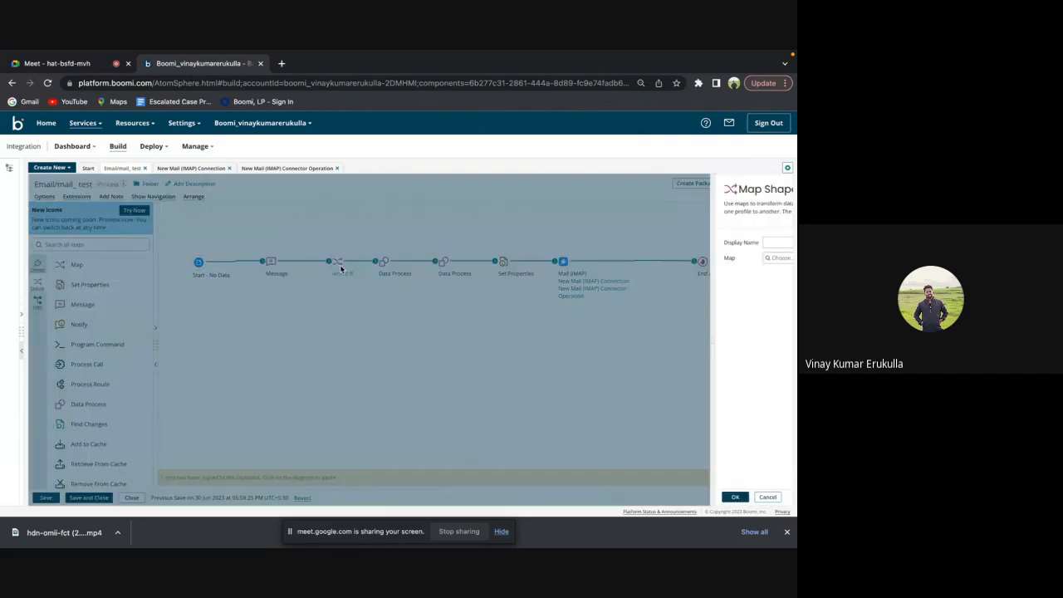
{"action": "left_click", "coordinate": [616, 497]}
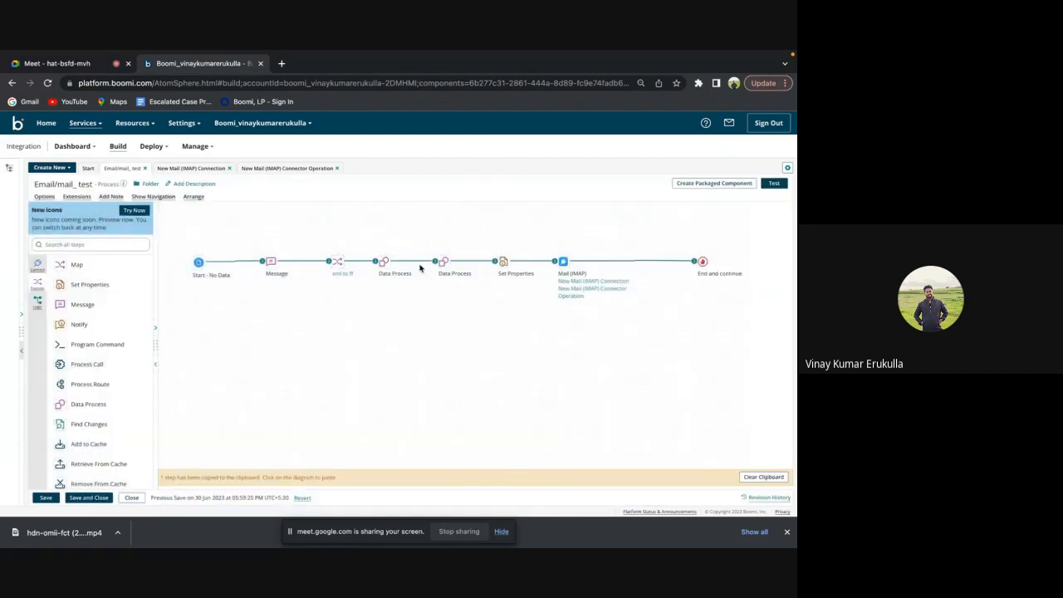
Review the processing steps configured in both Data Process shapes, leaving each without saving changes.
{"action": "left_click", "coordinate": [384, 263]}
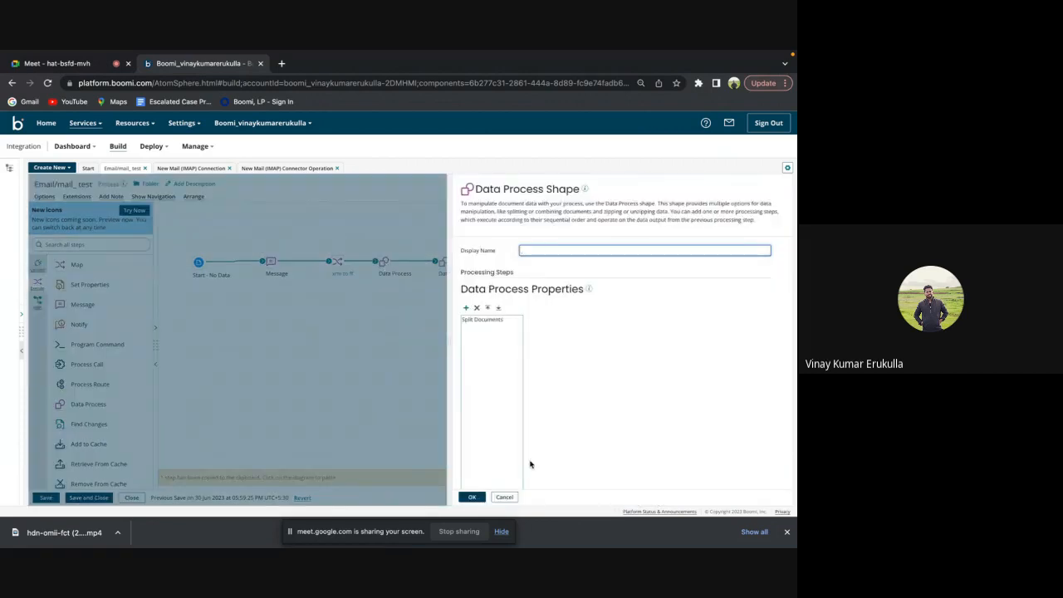
{"action": "left_click", "coordinate": [504, 496]}
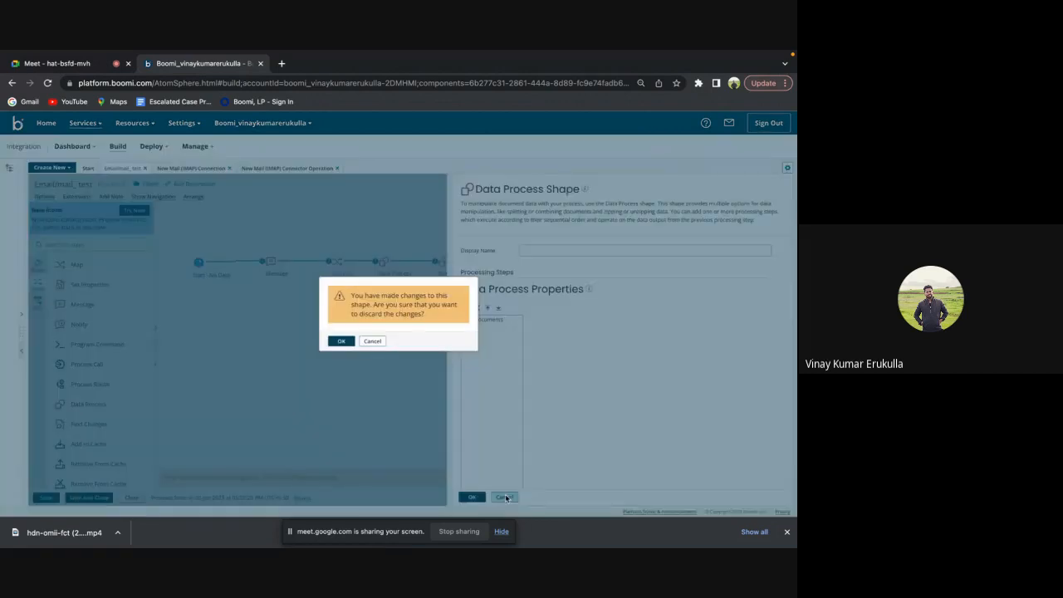
{"action": "left_click", "coordinate": [372, 342]}
{"action": "left_click", "coordinate": [504, 498]}
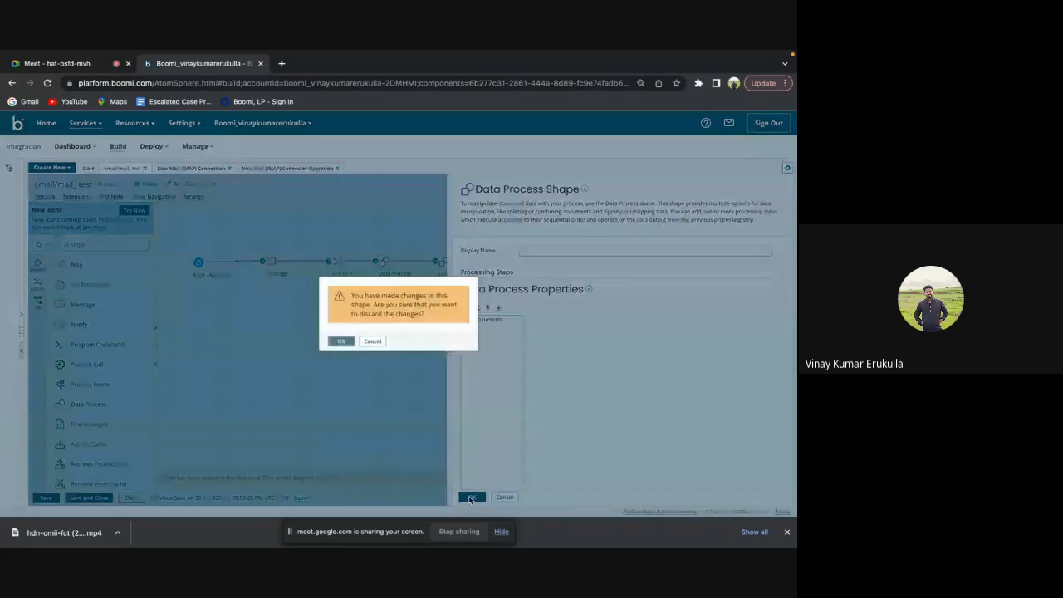
{"action": "left_click", "coordinate": [341, 342]}
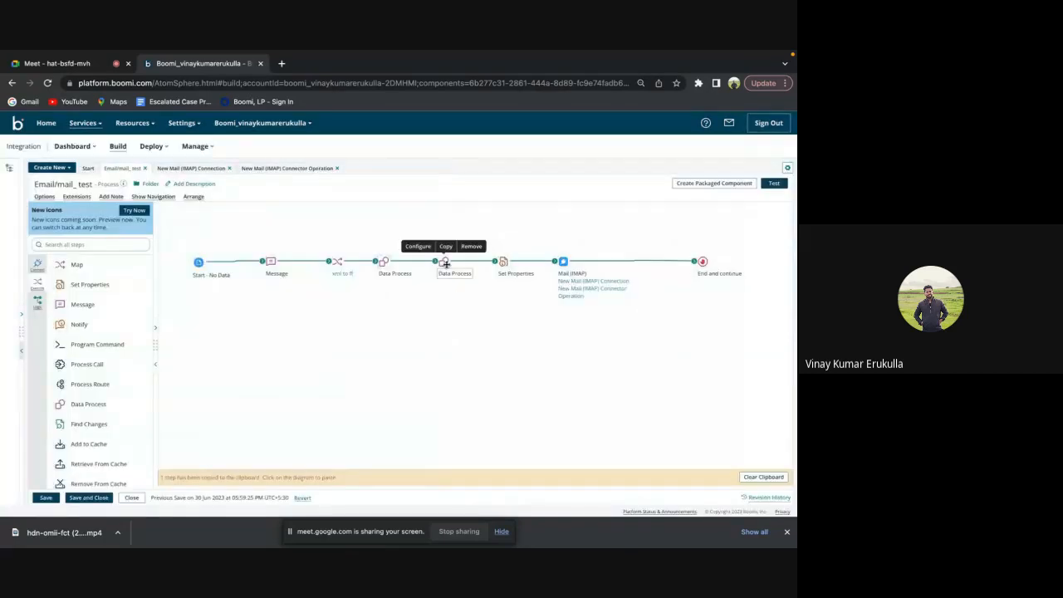
{"action": "left_click", "coordinate": [446, 264]}
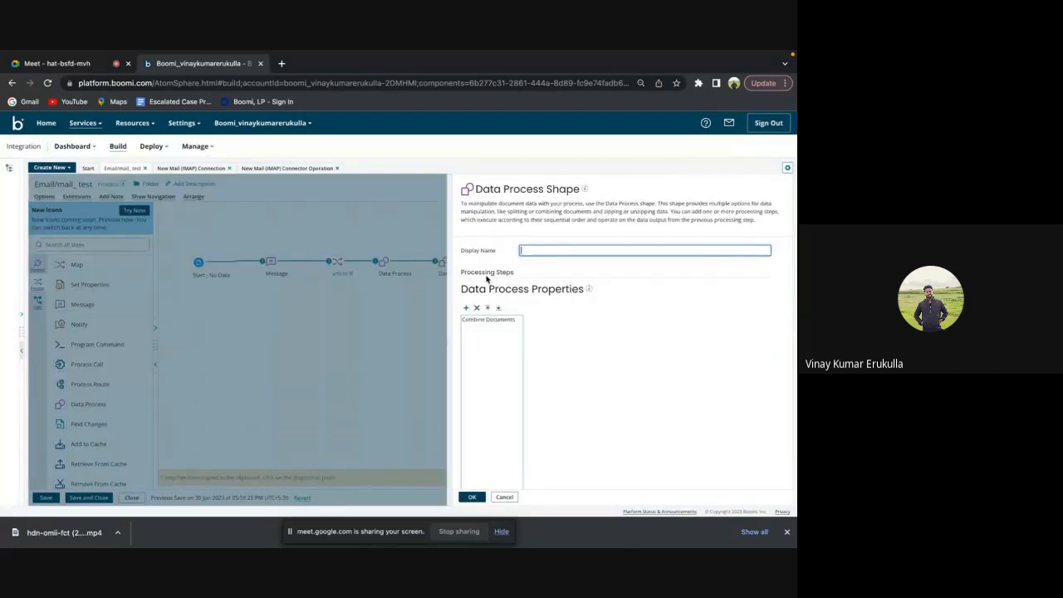
{"action": "left_click", "coordinate": [504, 497]}
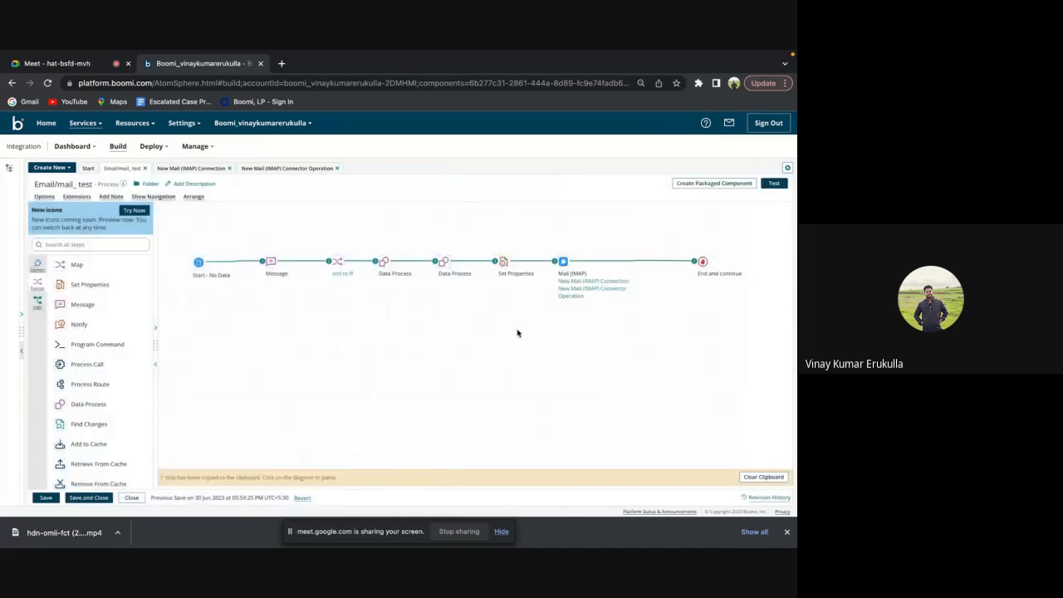
Review the properties configured in the Set Properties shape and leave it without saving changes.
{"action": "left_click", "coordinate": [503, 262]}
{"action": "left_click", "coordinate": [565, 306]}
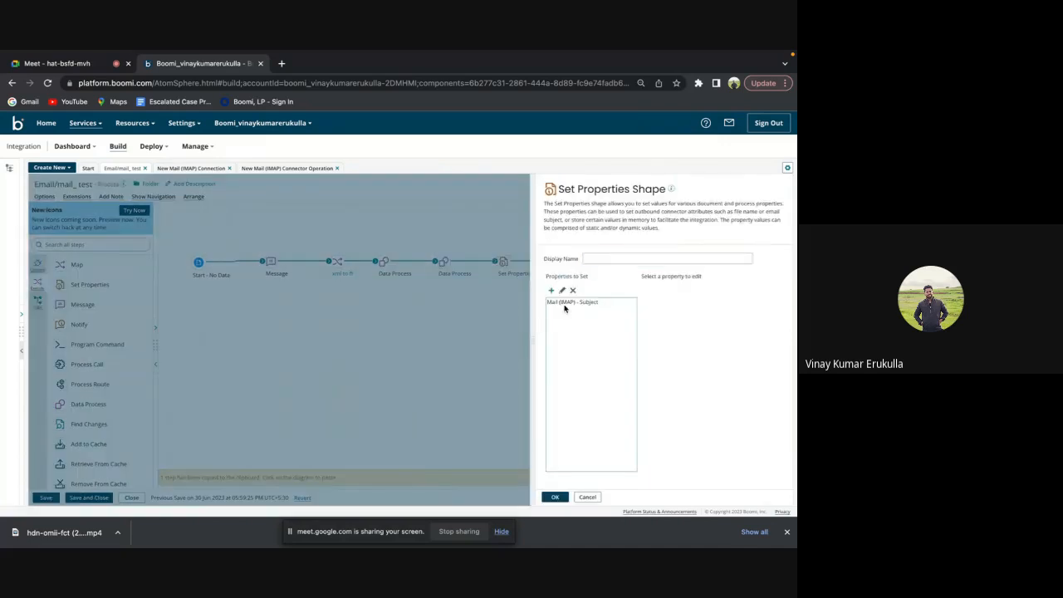
{"action": "left_click", "coordinate": [586, 497]}
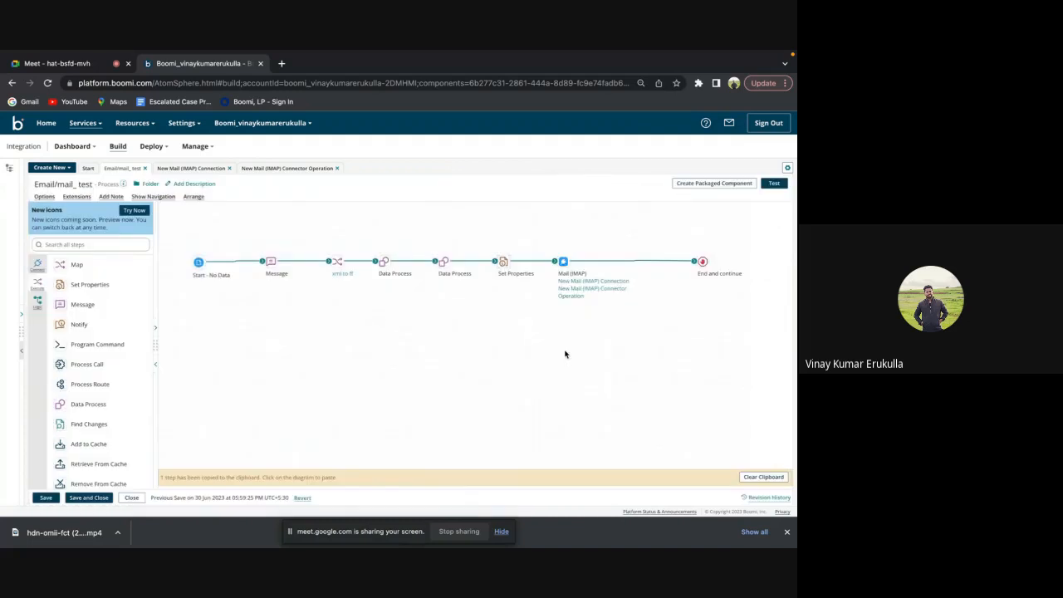
Open the Mail (IMAP) shape's connection and review the available outbound authentication types and outbound connection security options.
{"action": "mouse_move", "coordinate": [561, 271]}
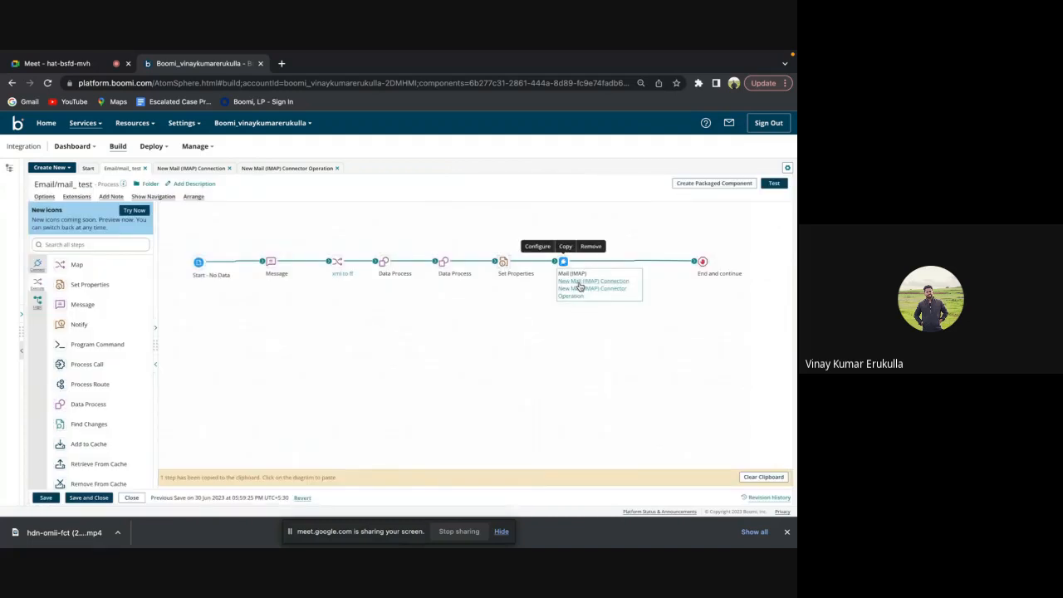
{"action": "left_click", "coordinate": [581, 283]}
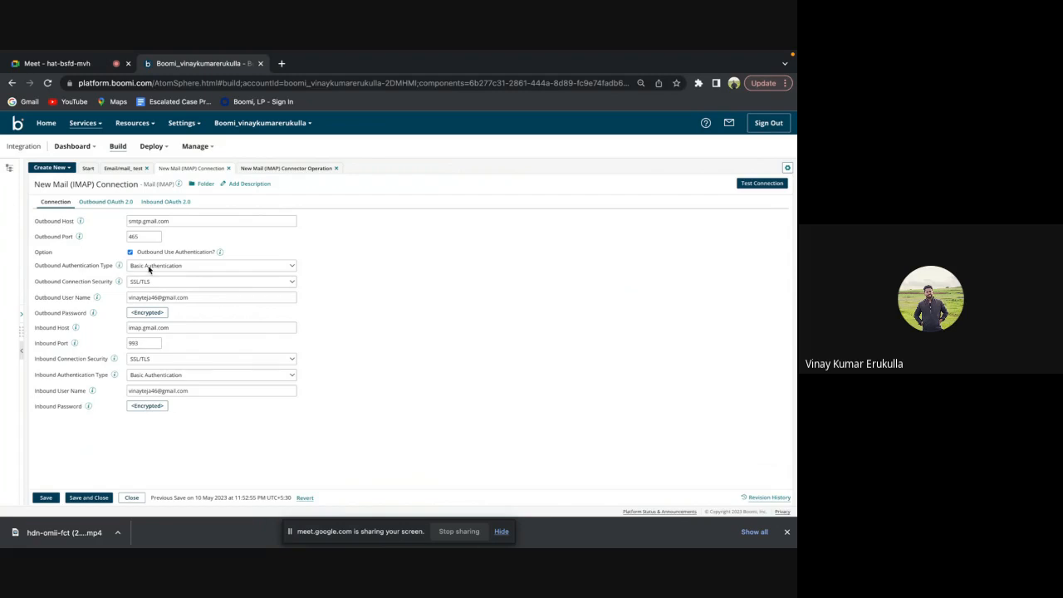
{"action": "left_click", "coordinate": [150, 268]}
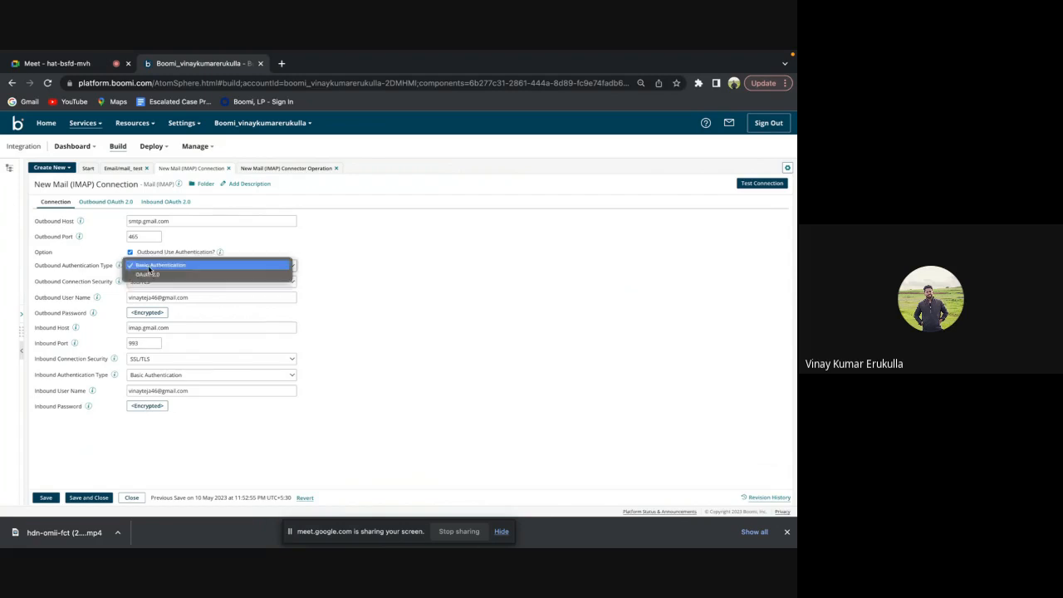
{"action": "left_click", "coordinate": [329, 258]}
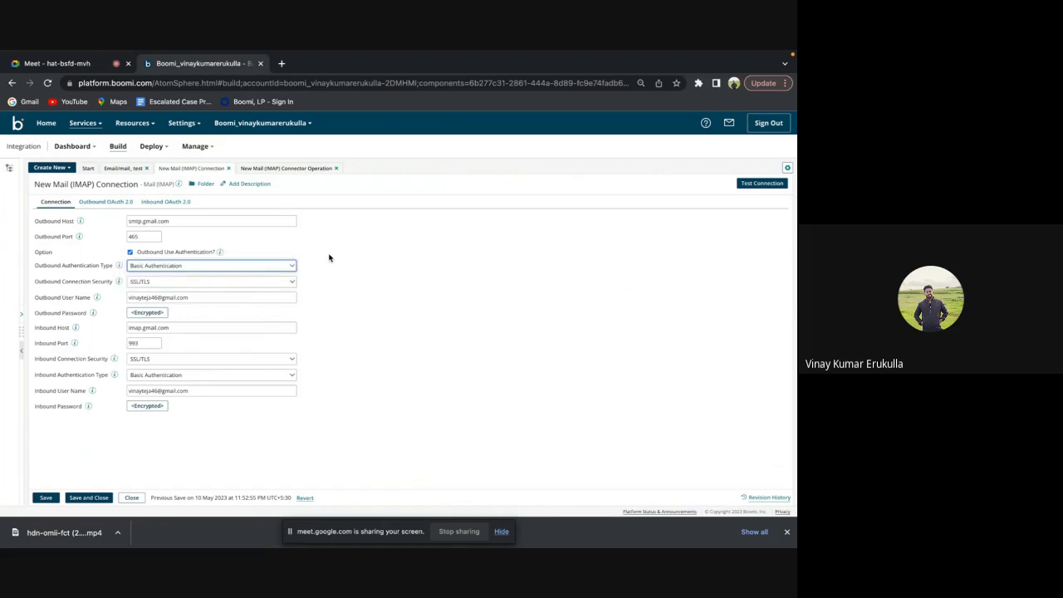
{"action": "left_click", "coordinate": [288, 285]}
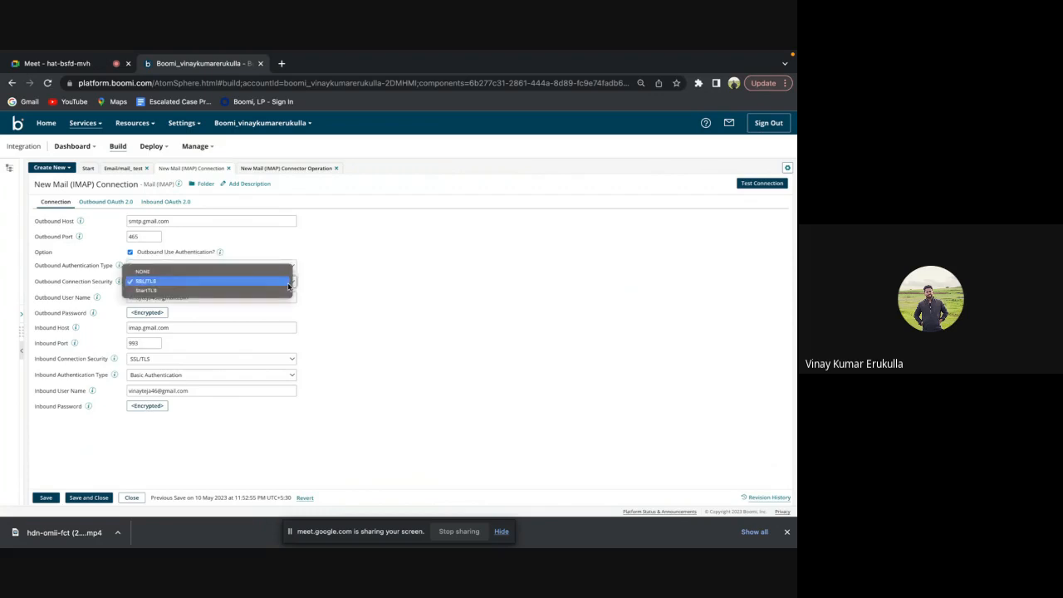
{"action": "left_click", "coordinate": [357, 291]}
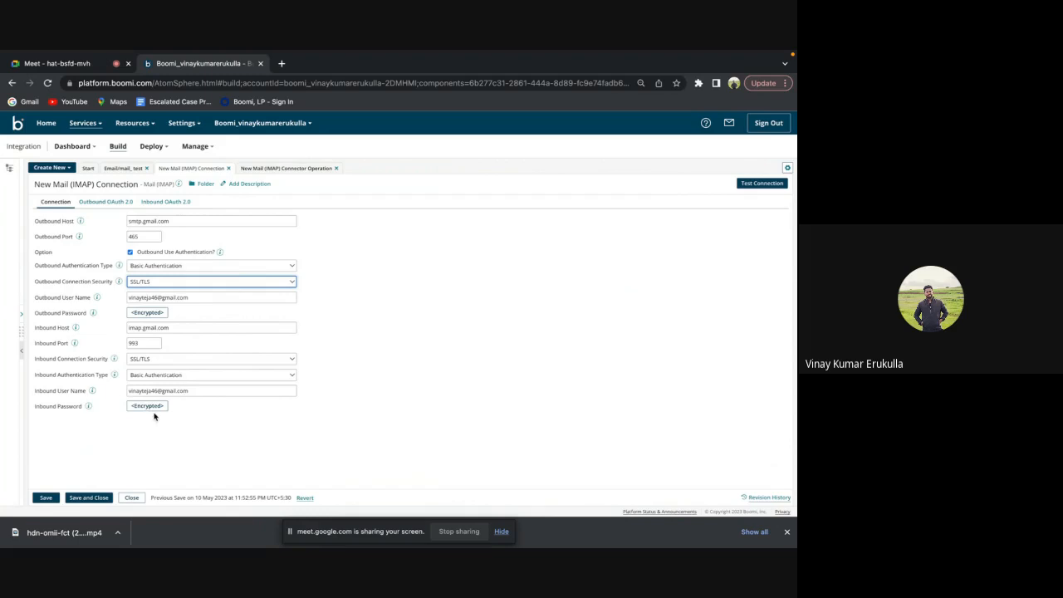
Review the send options of the New Mail (IMAP) Connector Operation and return to the connection.
{"action": "left_click", "coordinate": [292, 169]}
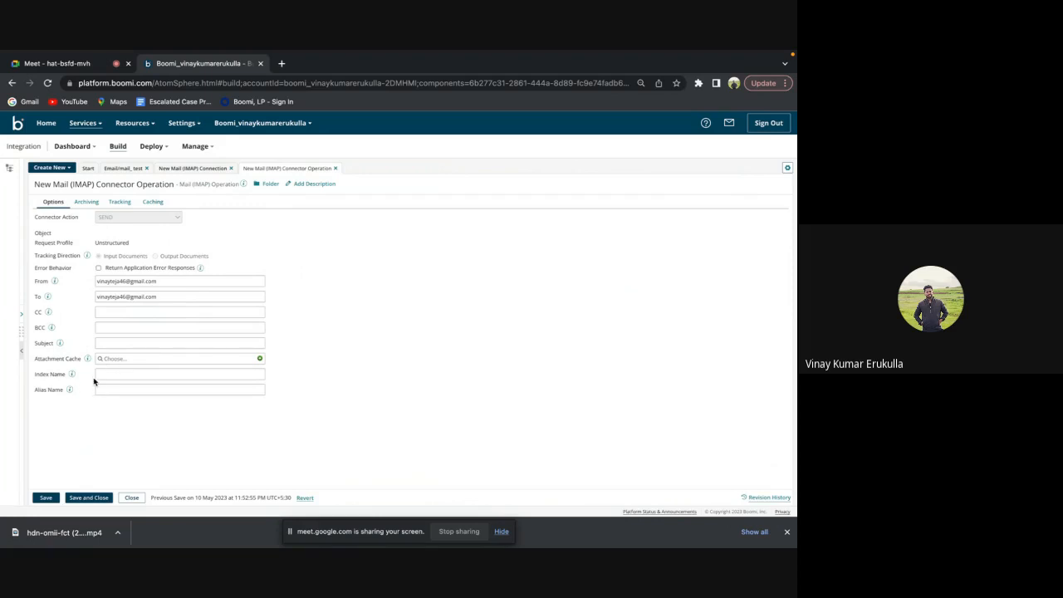
{"action": "left_click", "coordinate": [204, 169]}
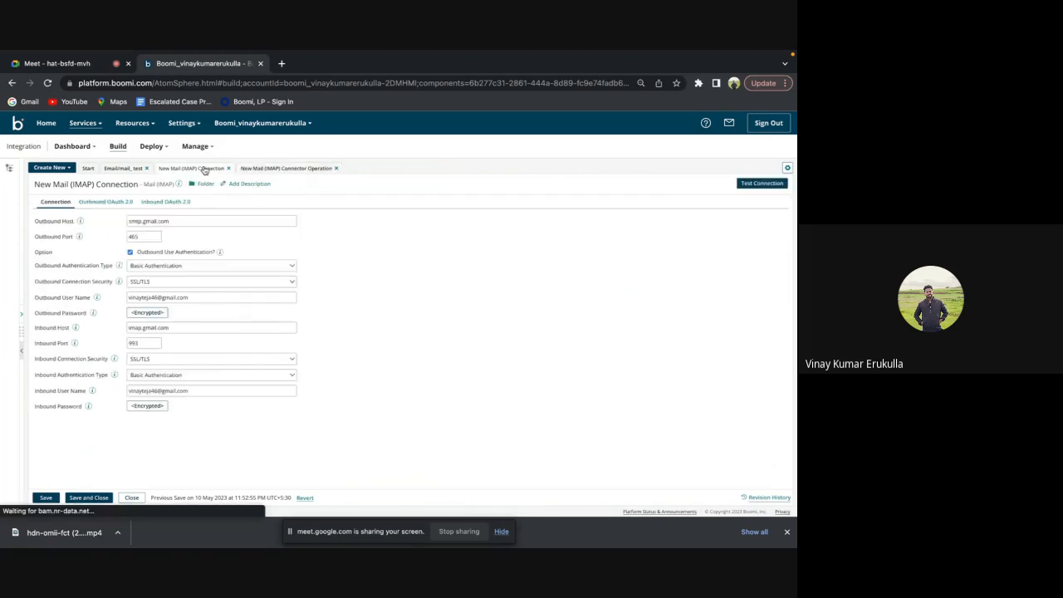
Run a new test of the Email/mail_ test process on Cloud Test.
{"action": "left_click", "coordinate": [123, 169]}
{"action": "left_click", "coordinate": [772, 184]}
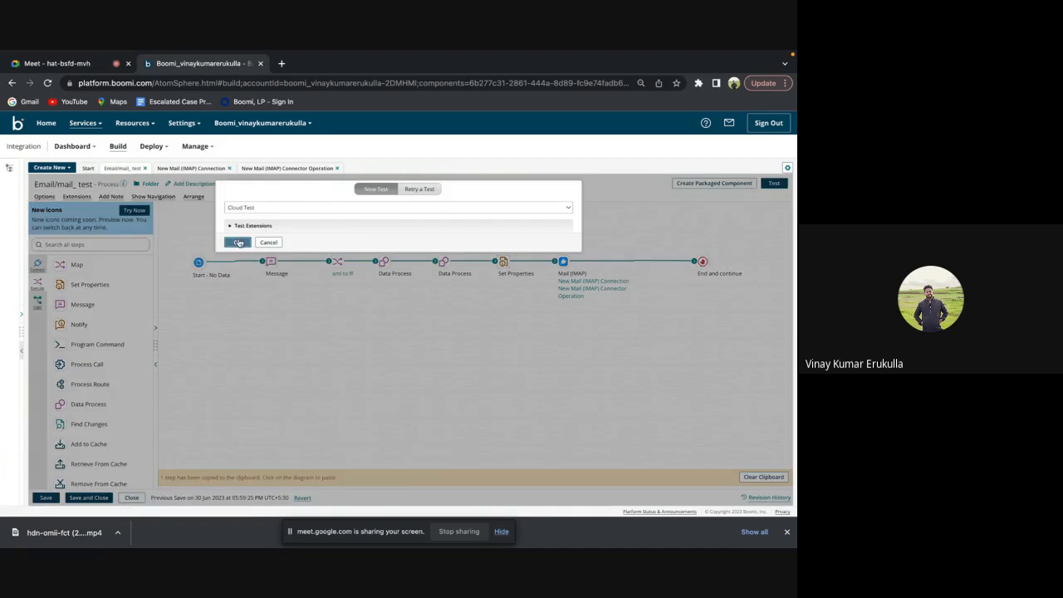
{"action": "left_click", "coordinate": [238, 239]}
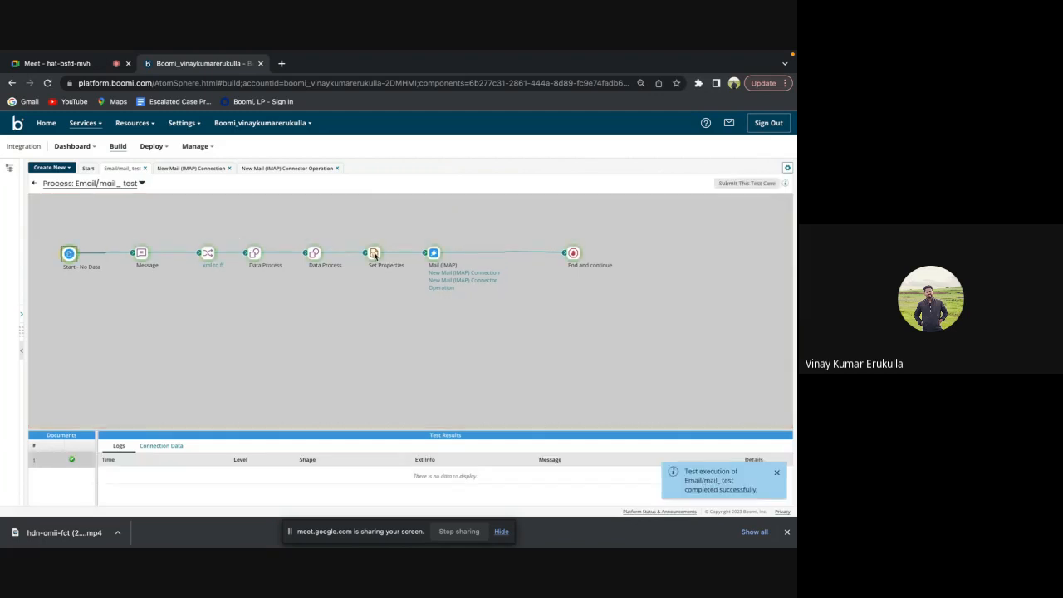
Examine the Mail (IMAP) shape's connection data document and shape source data in the test results, and return to the process canvas.
{"action": "left_click", "coordinate": [433, 254]}
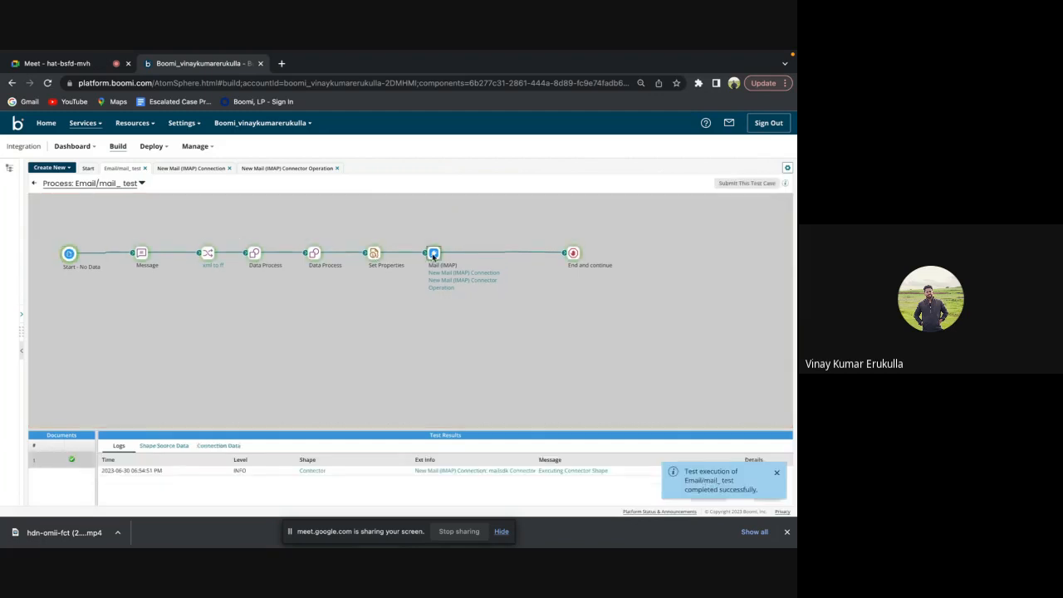
{"action": "left_click", "coordinate": [200, 448]}
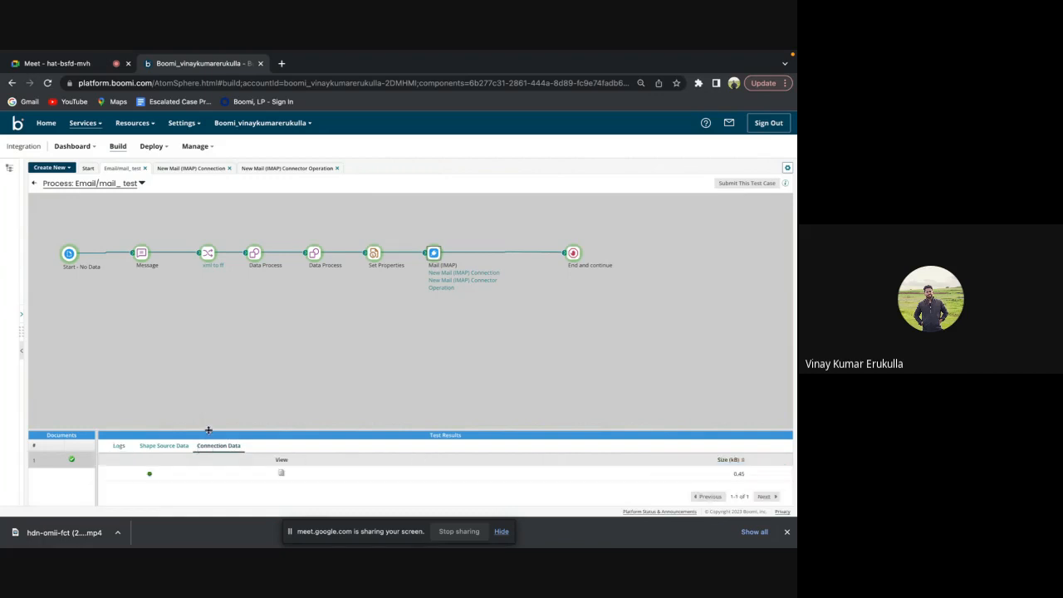
{"action": "left_click_drag", "start_coordinate": [209, 430], "coordinate": [251, 321]}
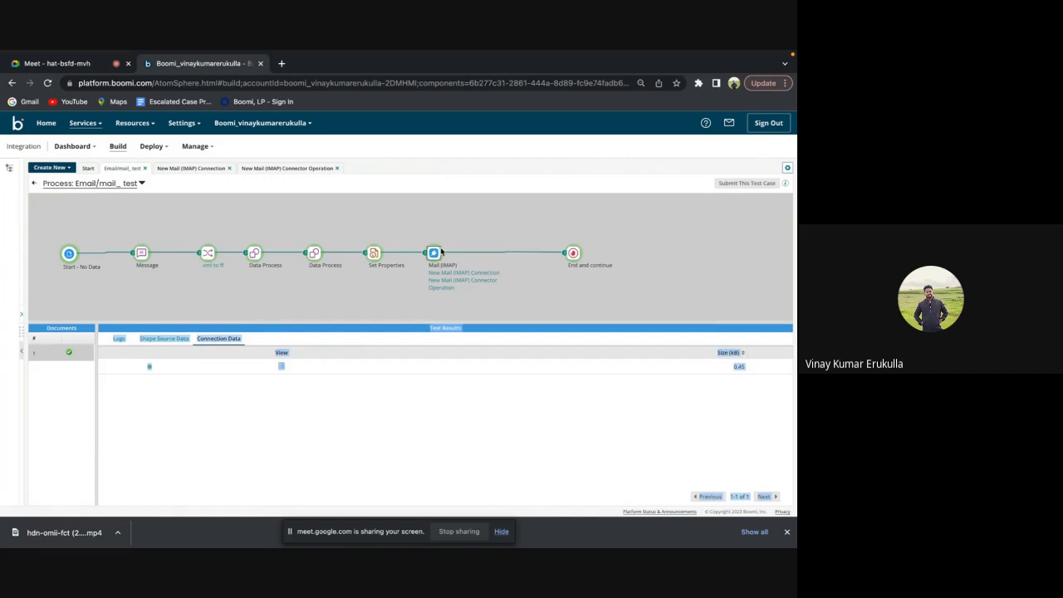
{"action": "left_click", "coordinate": [281, 367]}
{"action": "left_click", "coordinate": [298, 438]}
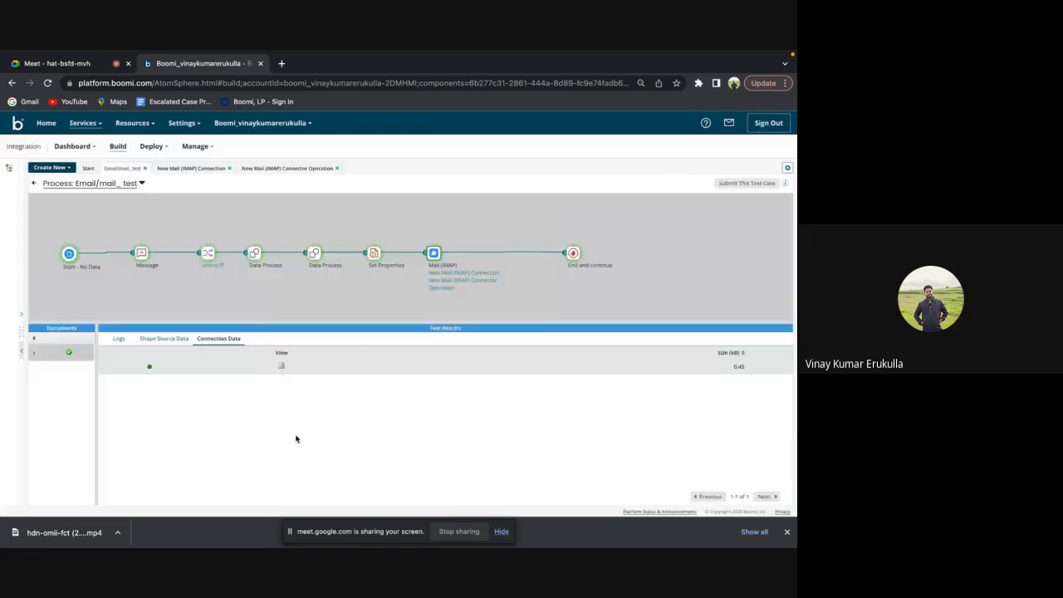
{"action": "left_click", "coordinate": [166, 340]}
{"action": "left_click", "coordinate": [218, 339]}
{"action": "left_click", "coordinate": [34, 182]}
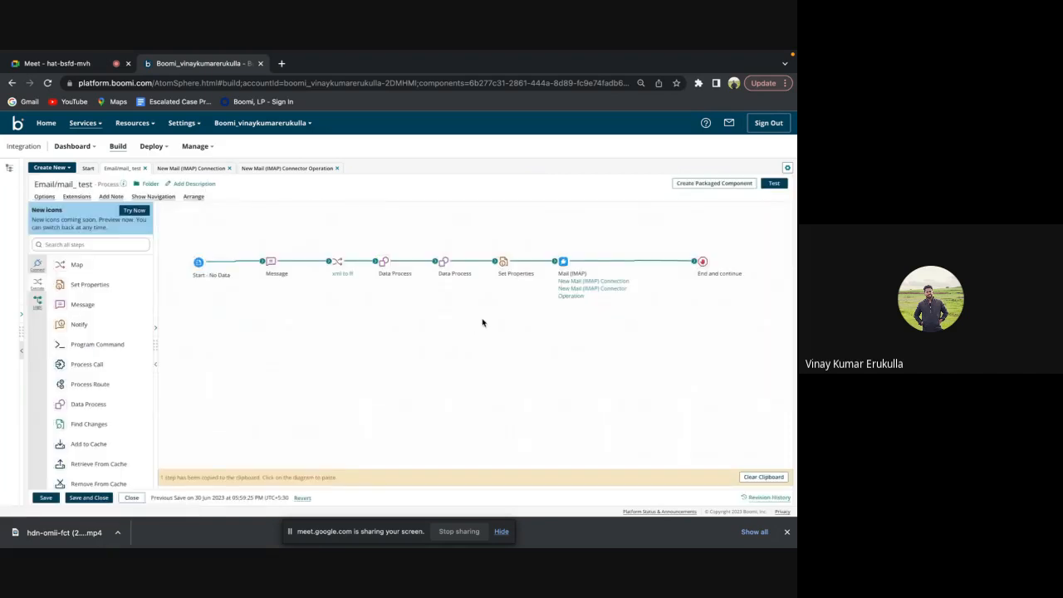
{"action": "left_click", "coordinate": [61, 64]}
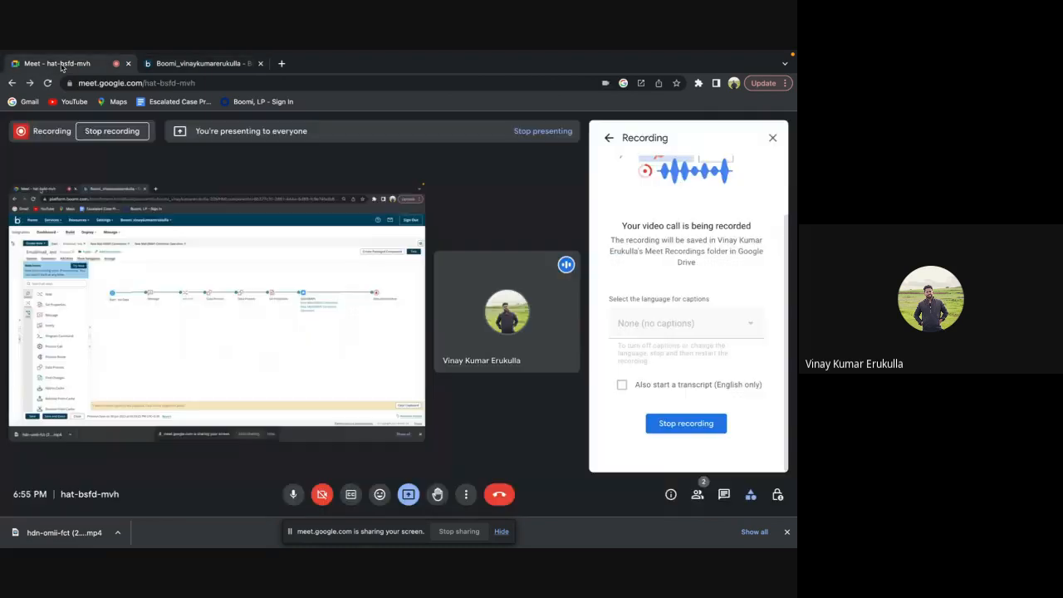